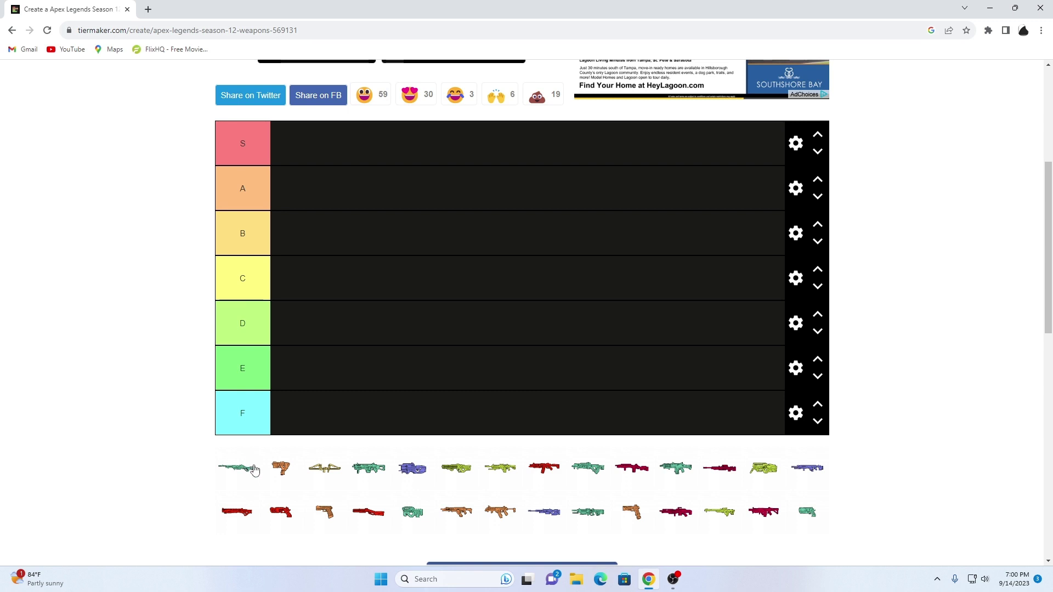
# - Rank the green sniper rifle in tier C and the orange pistol in tier A
pyautogui.moveTo(254, 470); pyautogui.dragTo(344, 288)
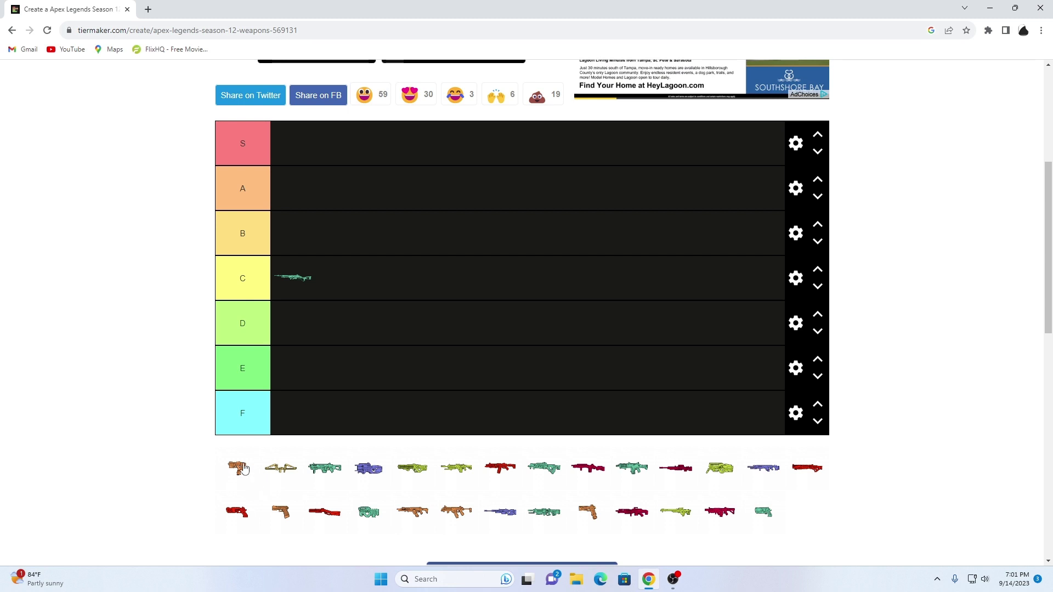
pyautogui.moveTo(244, 469); pyautogui.dragTo(323, 198)
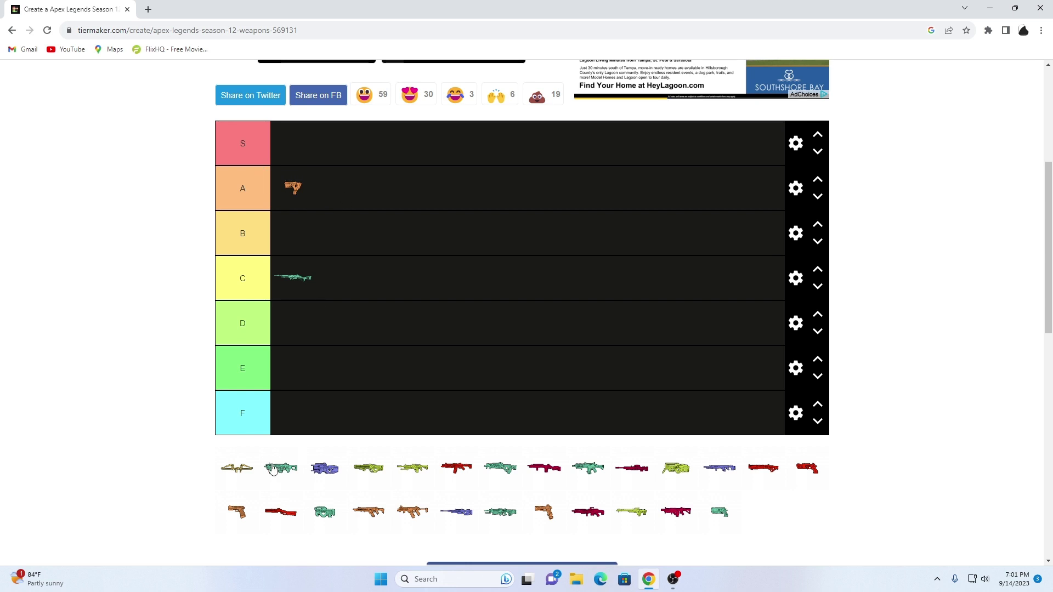
# - Place the bow in tier F and the green assault rifle in tier B
pyautogui.moveTo(236, 470); pyautogui.dragTo(325, 408)
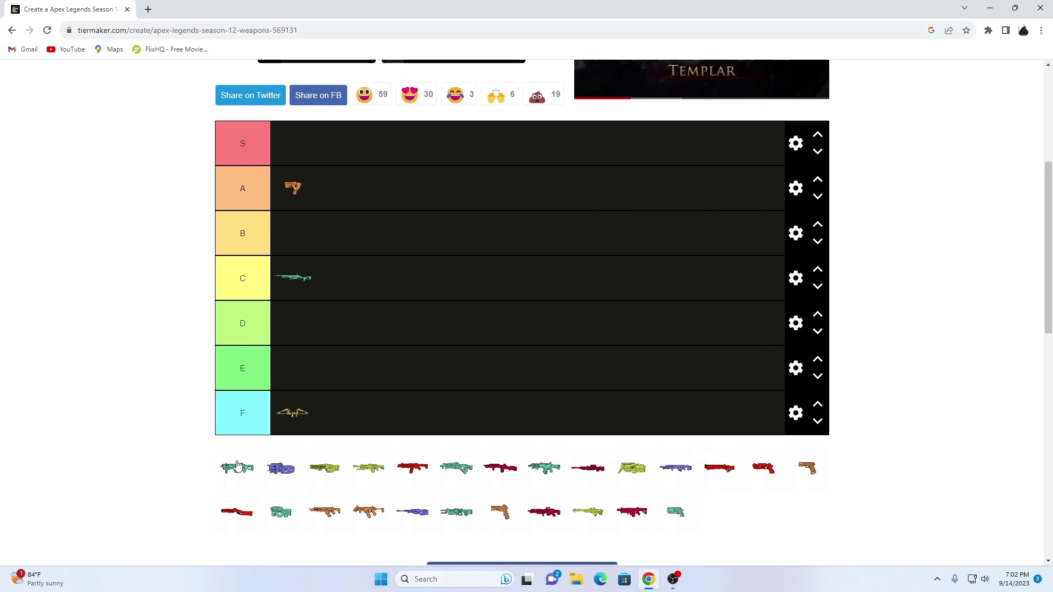
pyautogui.moveTo(229, 475); pyautogui.dragTo(315, 258)
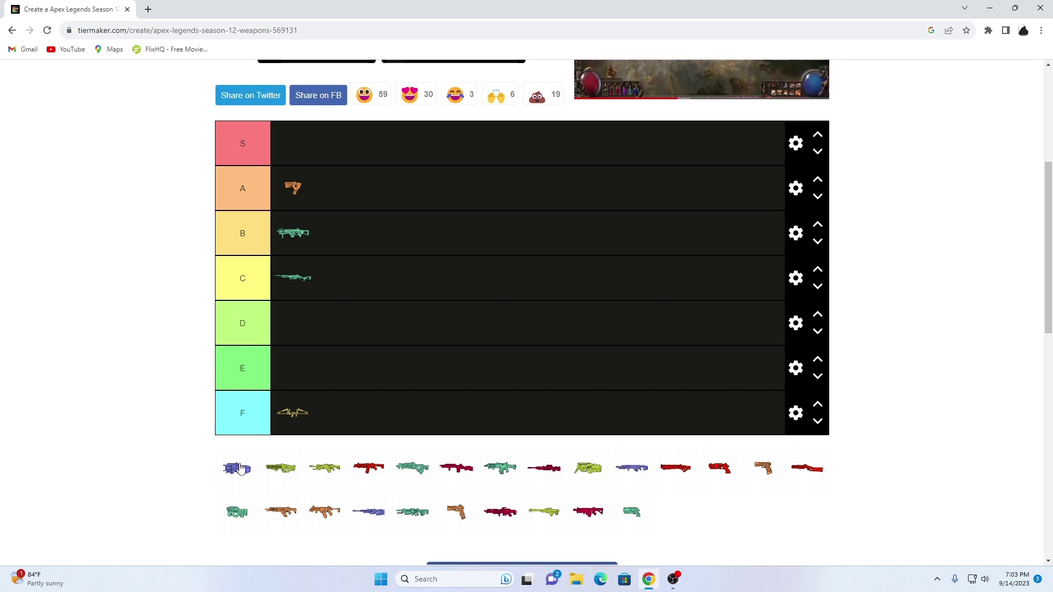
# - Drop the purple weapon, then the olive weapon, into tier D
pyautogui.moveTo(237, 481); pyautogui.dragTo(308, 315)
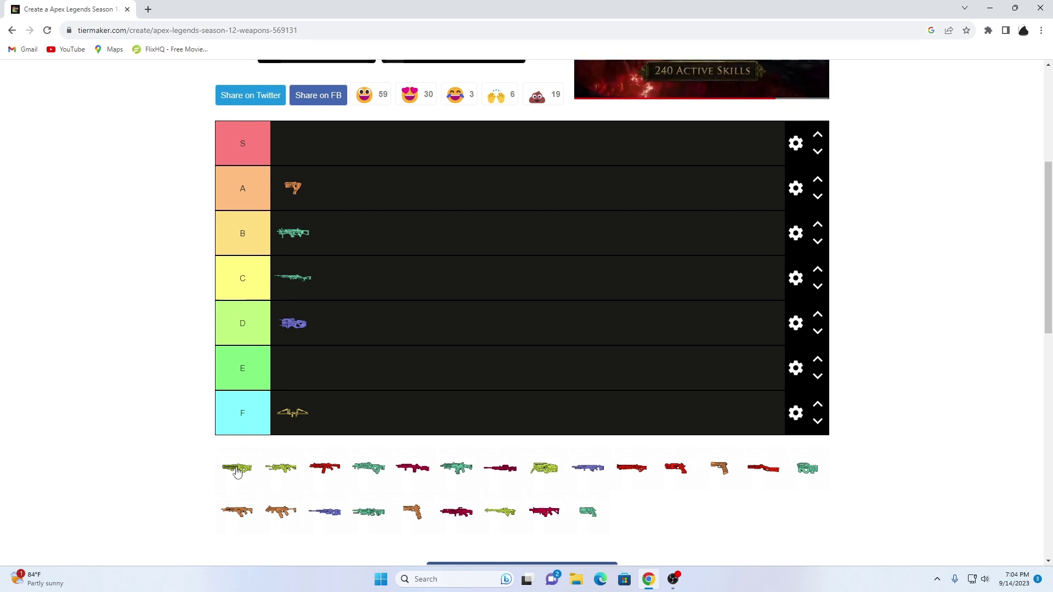
pyautogui.moveTo(236, 471); pyautogui.dragTo(290, 328)
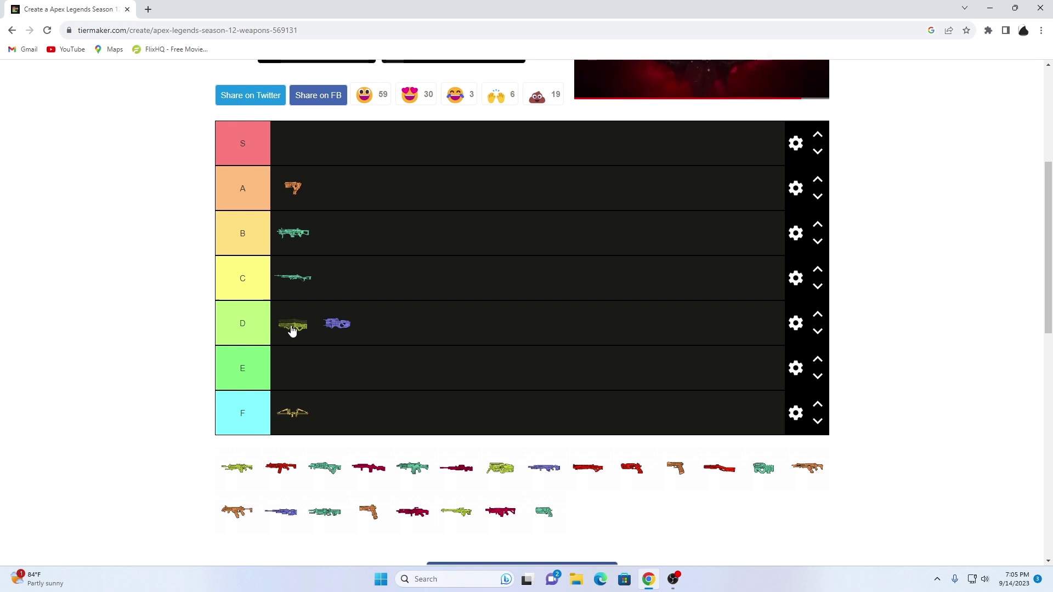
# - Move the olive weapon from tier D to tier C and rank the lime rifle in E
pyautogui.moveTo(290, 328); pyautogui.dragTo(291, 287)
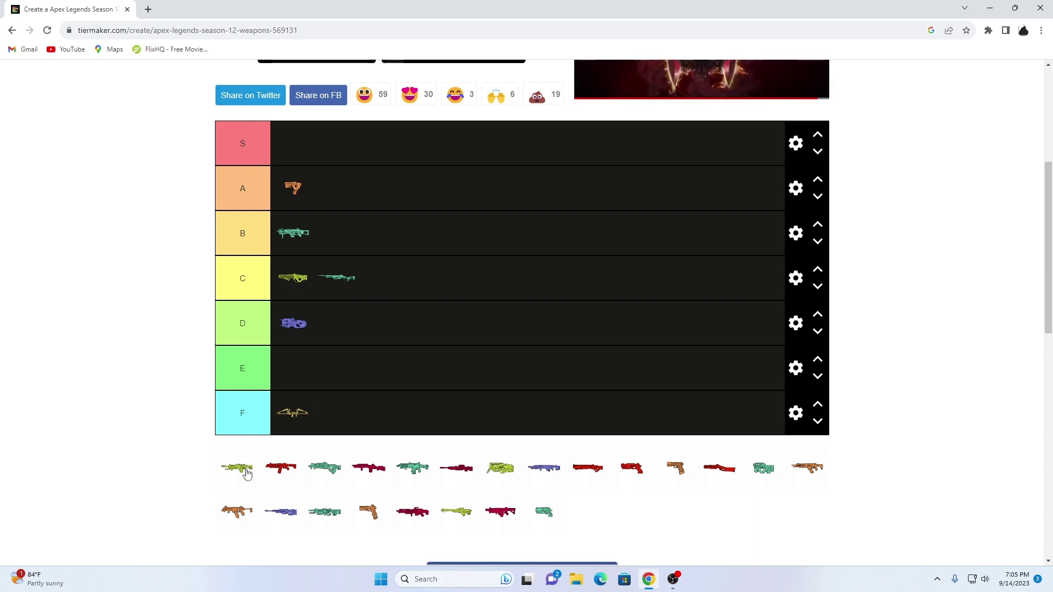
pyautogui.moveTo(246, 471); pyautogui.dragTo(313, 380)
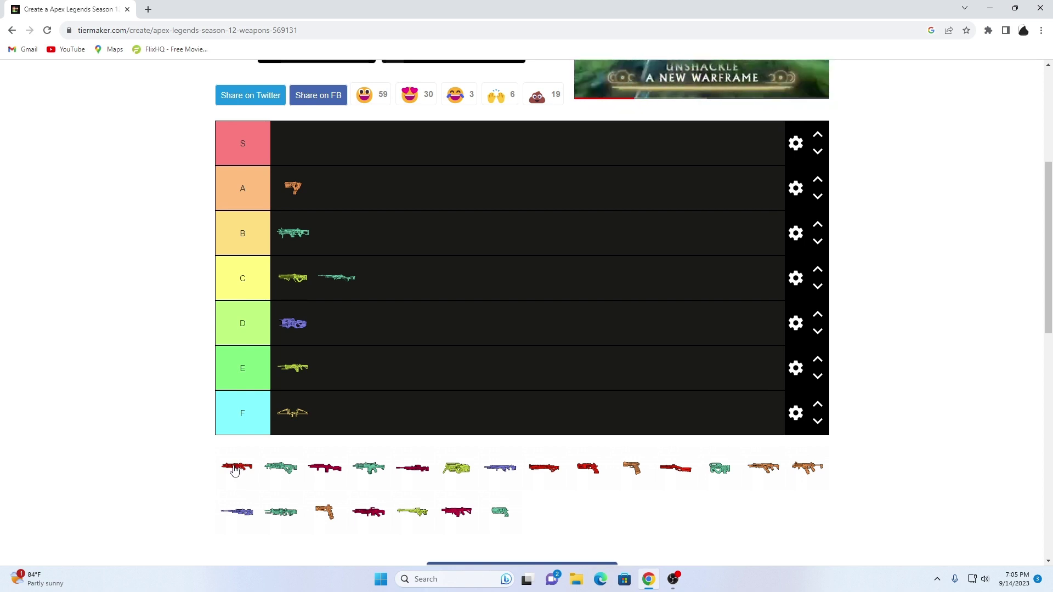
# - Rank the red rifle in tier C and a second green rifle in tier B
pyautogui.moveTo(235, 470); pyautogui.dragTo(383, 279)
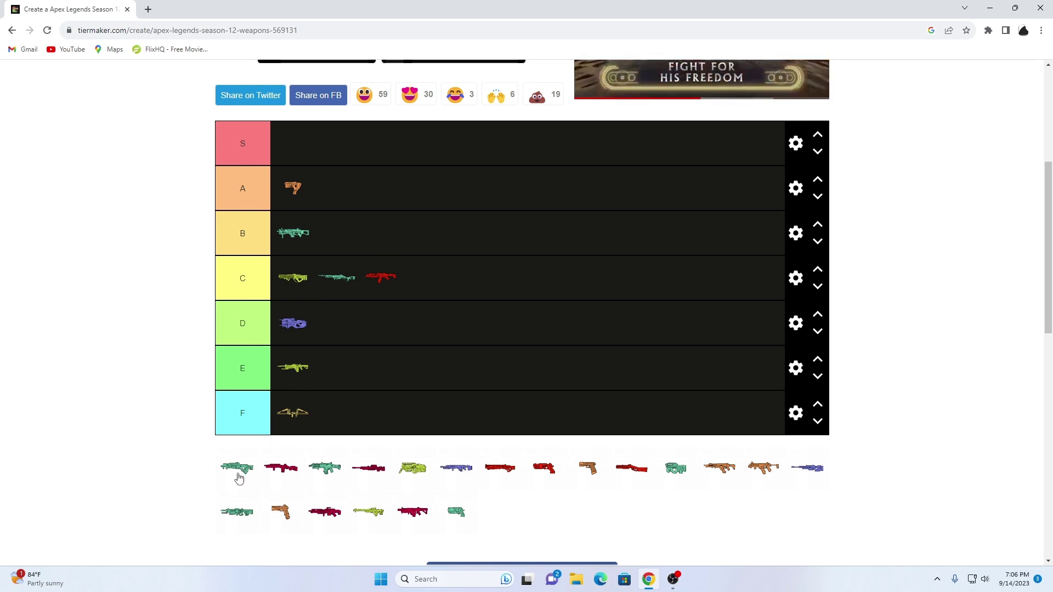
pyautogui.moveTo(238, 478); pyautogui.dragTo(348, 238)
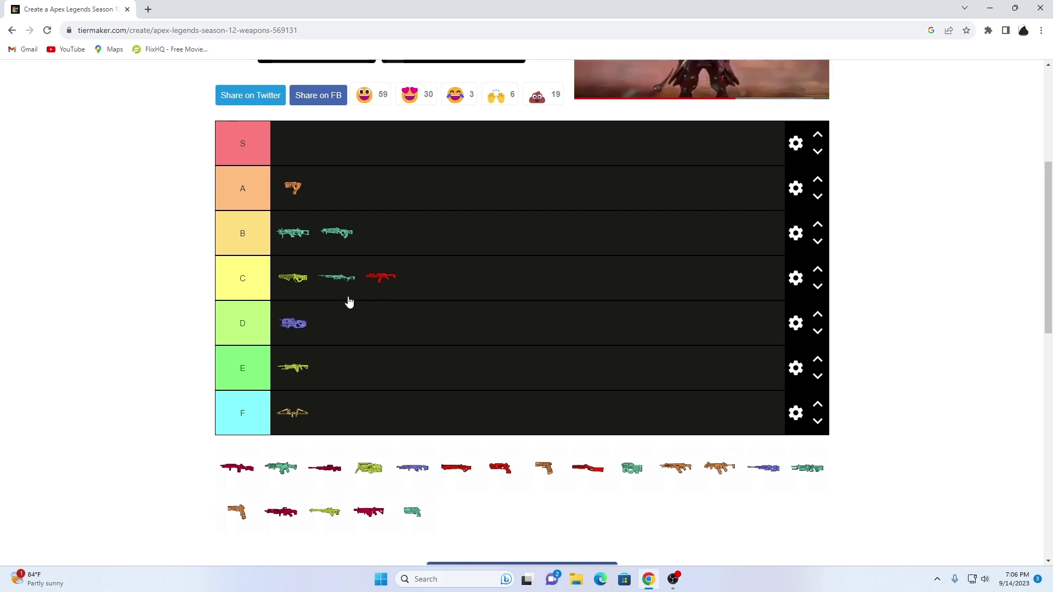
# - Place the dark-red rifle in tier D, move it up to C, and rank a green rifle in A
pyautogui.moveTo(239, 481); pyautogui.dragTo(384, 326)
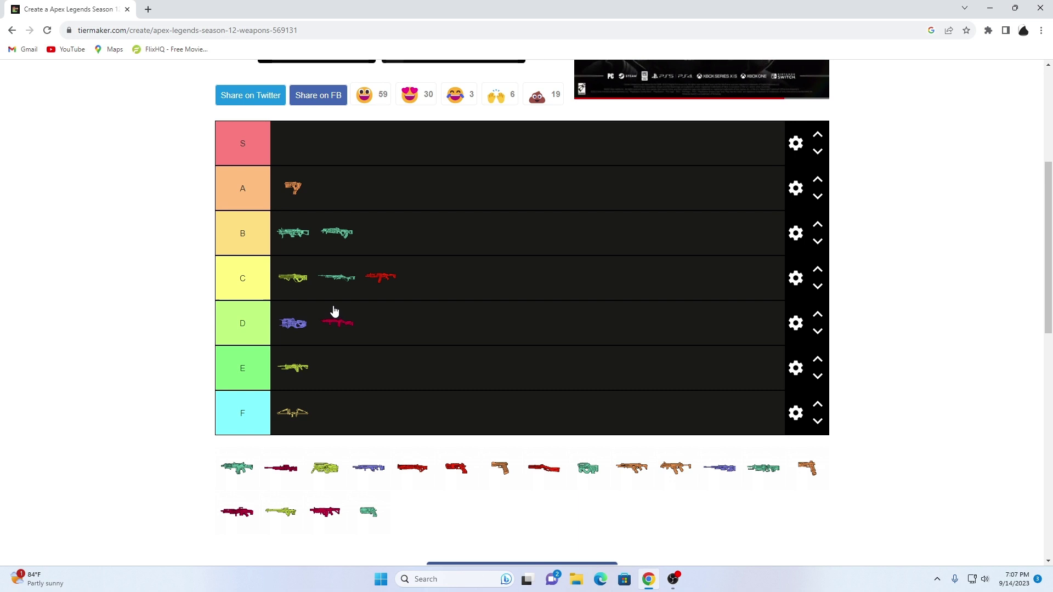
pyautogui.moveTo(335, 322); pyautogui.dragTo(458, 279)
pyautogui.moveTo(236, 467); pyautogui.dragTo(459, 203)
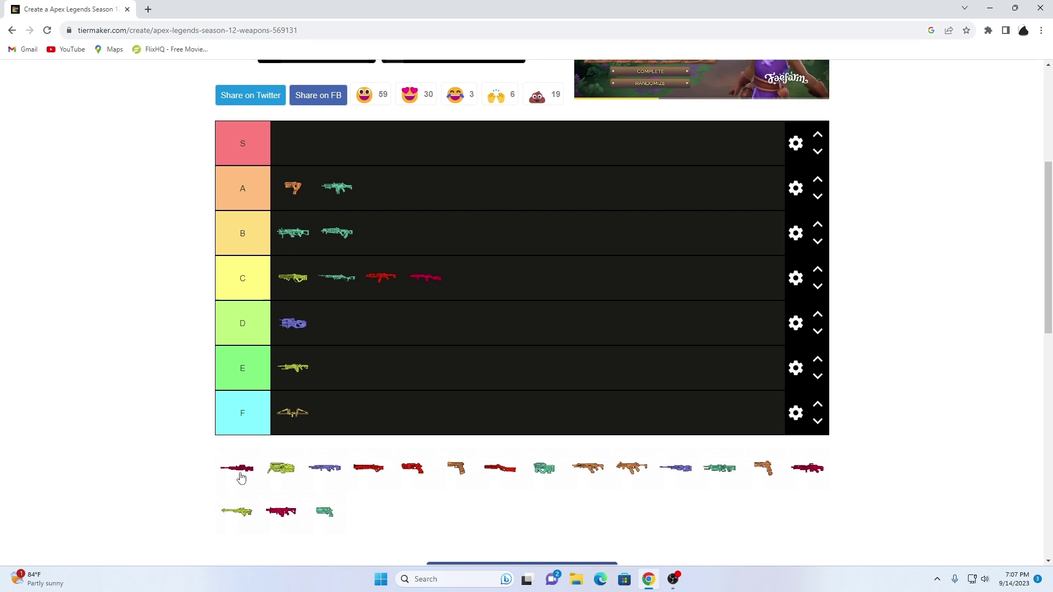
# - Move the first dark-red rifle from the pool into tier B
pyautogui.moveTo(241, 477); pyautogui.dragTo(421, 247)
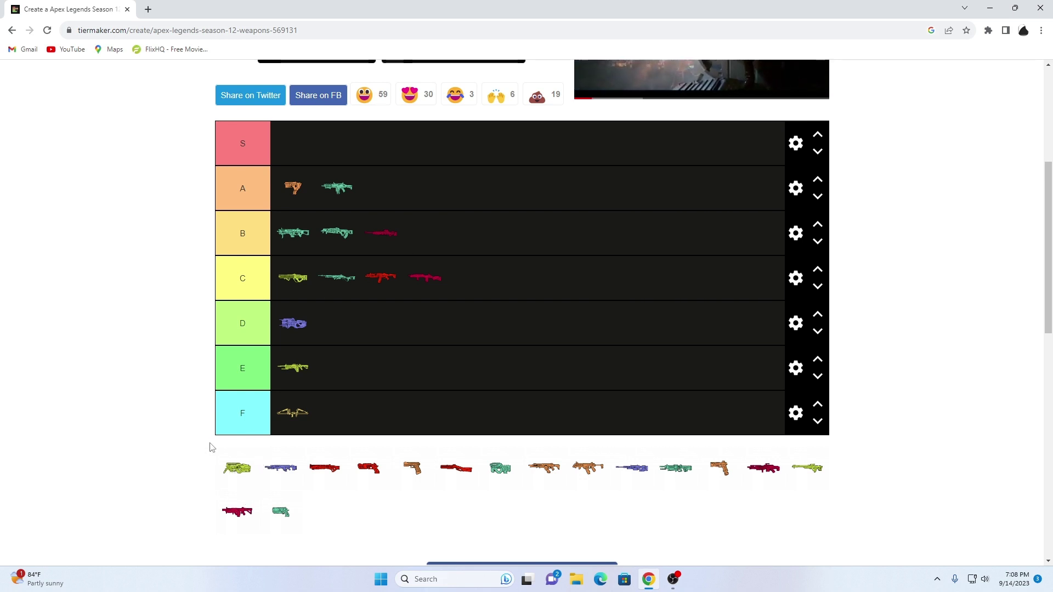
# - Rank the yellow-green gun in tier S and the purple sniper in tier B
pyautogui.moveTo(242, 475); pyautogui.dragTo(369, 155)
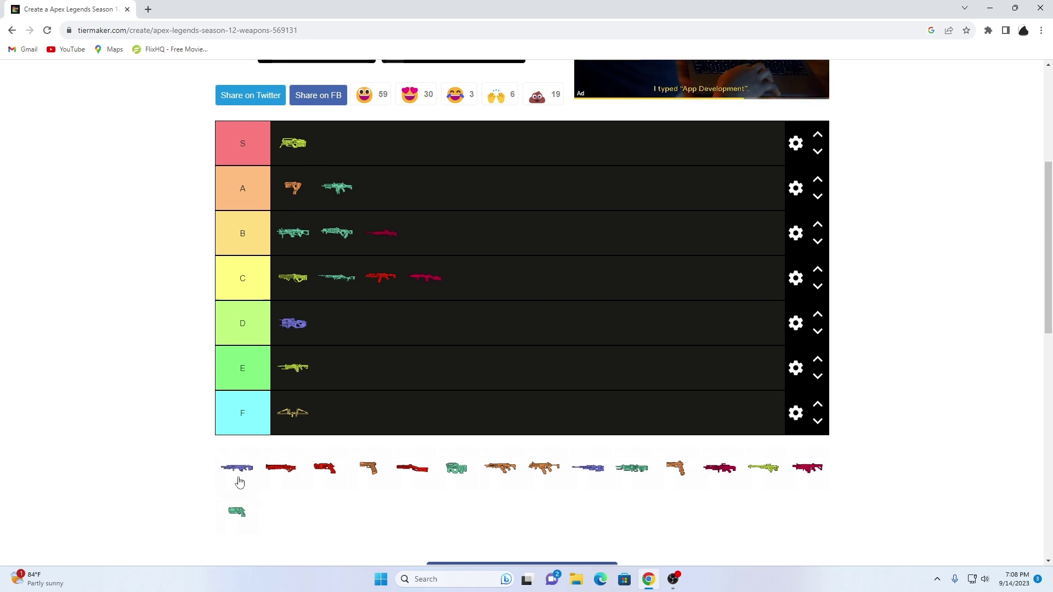
pyautogui.moveTo(235, 475); pyautogui.dragTo(409, 233)
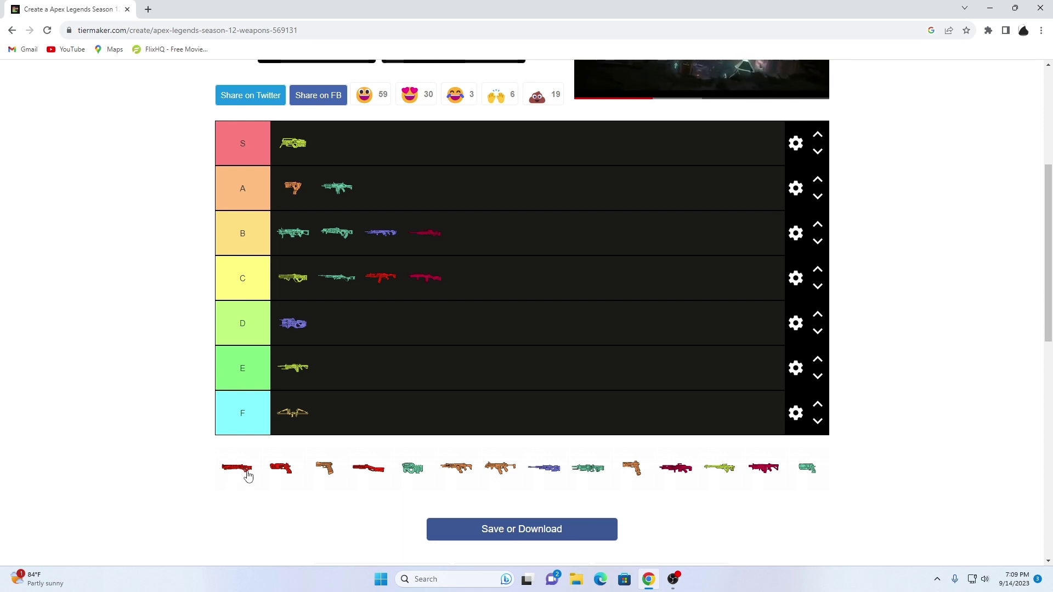
# - Rank another red rifle in tier C, the red pistol in A, and an orange pistol in D
pyautogui.moveTo(246, 472); pyautogui.dragTo(494, 278)
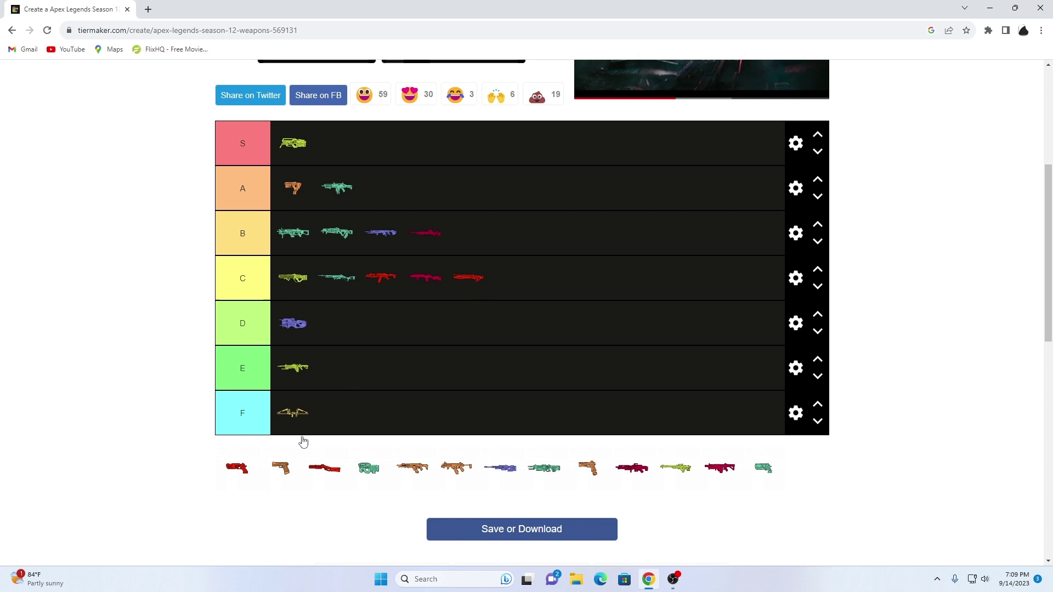
pyautogui.moveTo(237, 471); pyautogui.dragTo(438, 192)
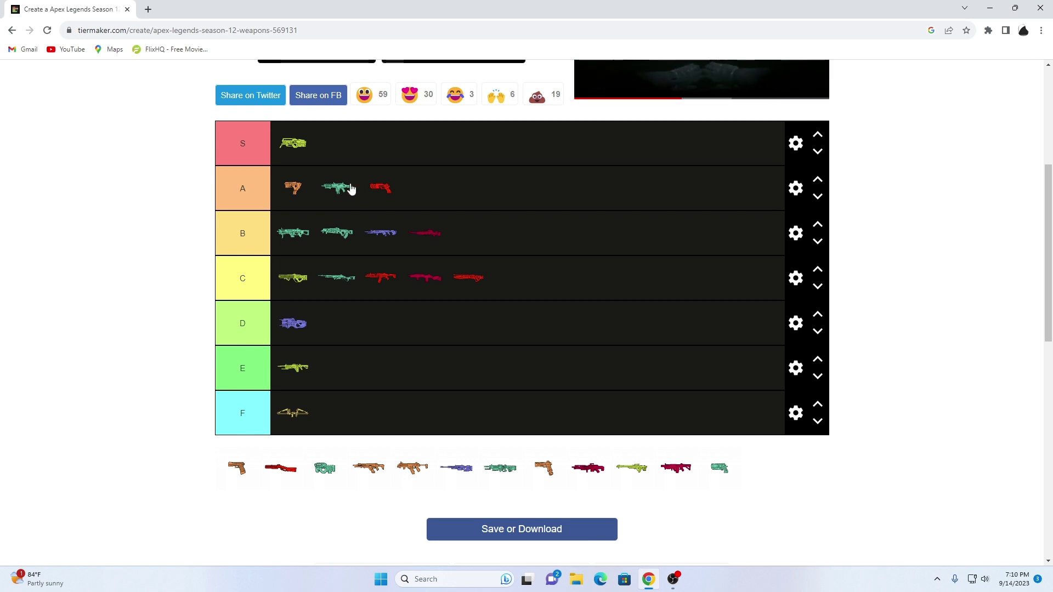
pyautogui.moveTo(230, 472); pyautogui.dragTo(470, 277)
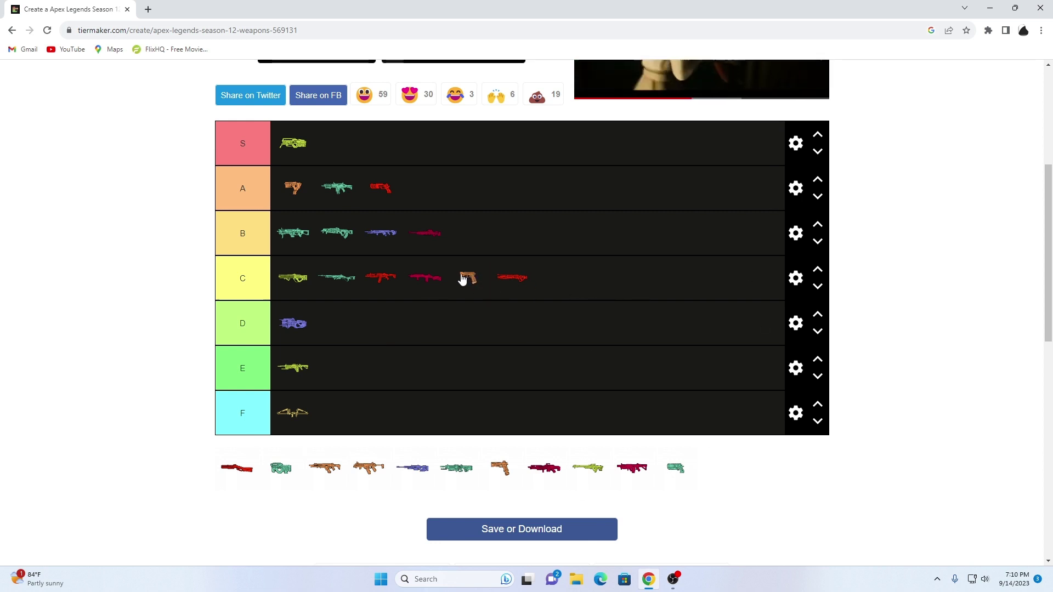
pyautogui.moveTo(468, 281); pyautogui.dragTo(440, 330)
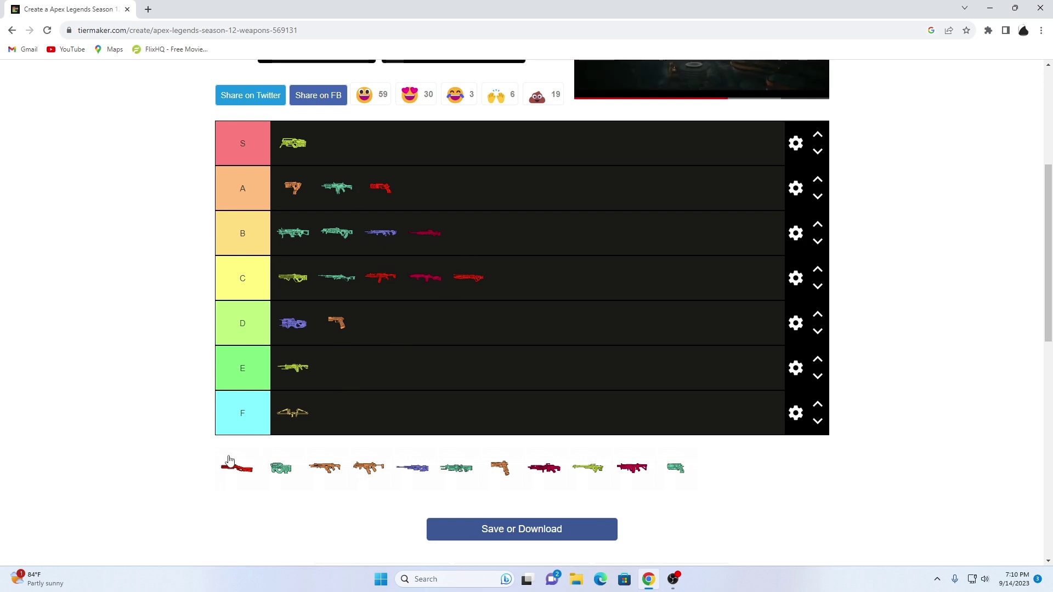
# - Rank the red shotgun in tier B and the teal compact weapon in tier S
pyautogui.moveTo(229, 460); pyautogui.dragTo(455, 236)
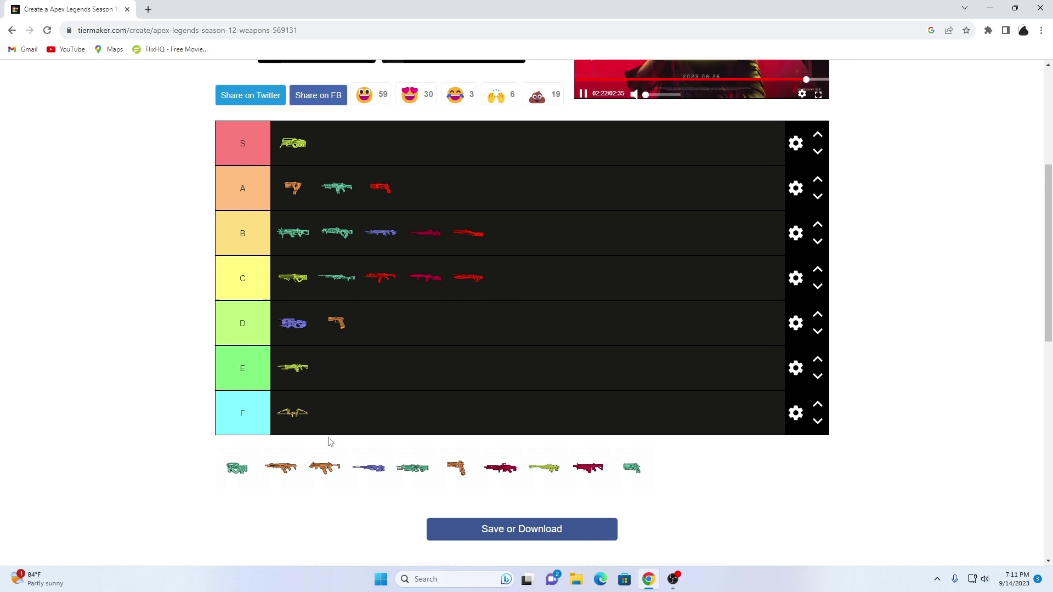
pyautogui.moveTo(249, 467); pyautogui.dragTo(427, 138)
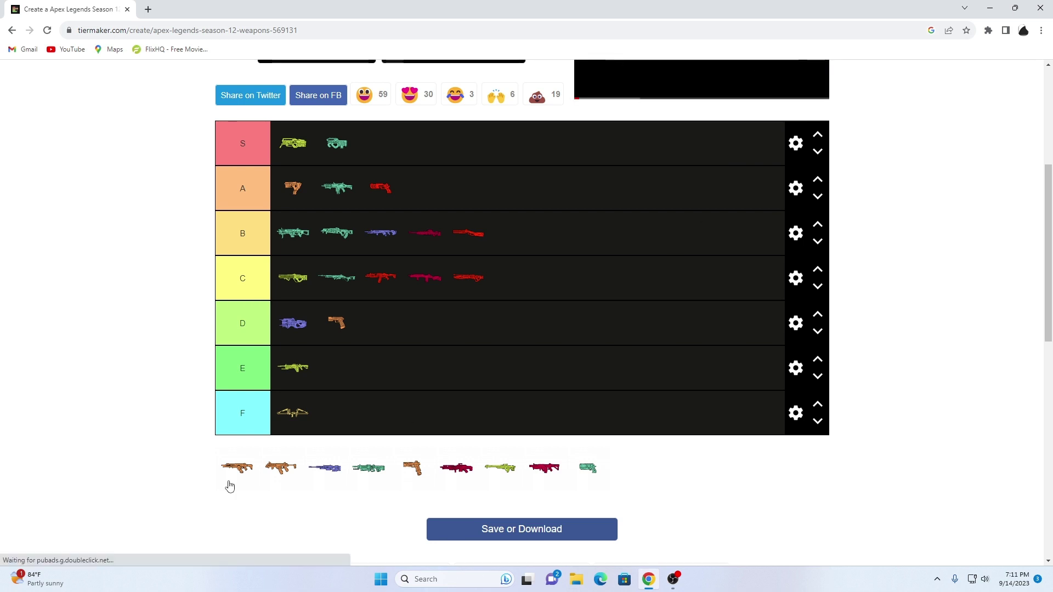
# - Rank the two orange guns in tiers C and B and the purple weapon in tier C
pyautogui.moveTo(281, 471); pyautogui.dragTo(537, 269)
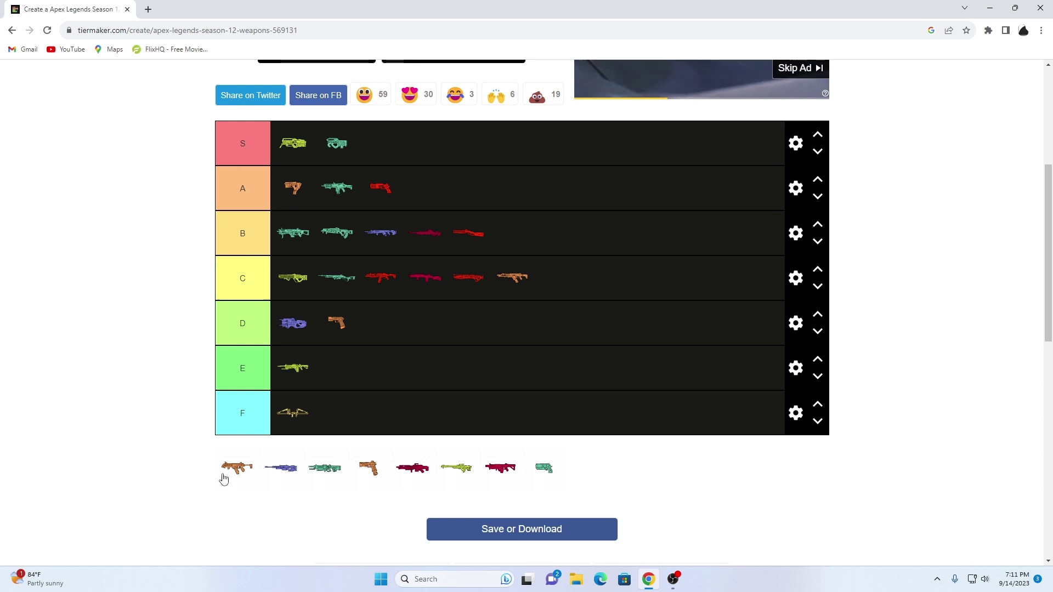
pyautogui.moveTo(224, 474); pyautogui.dragTo(526, 253)
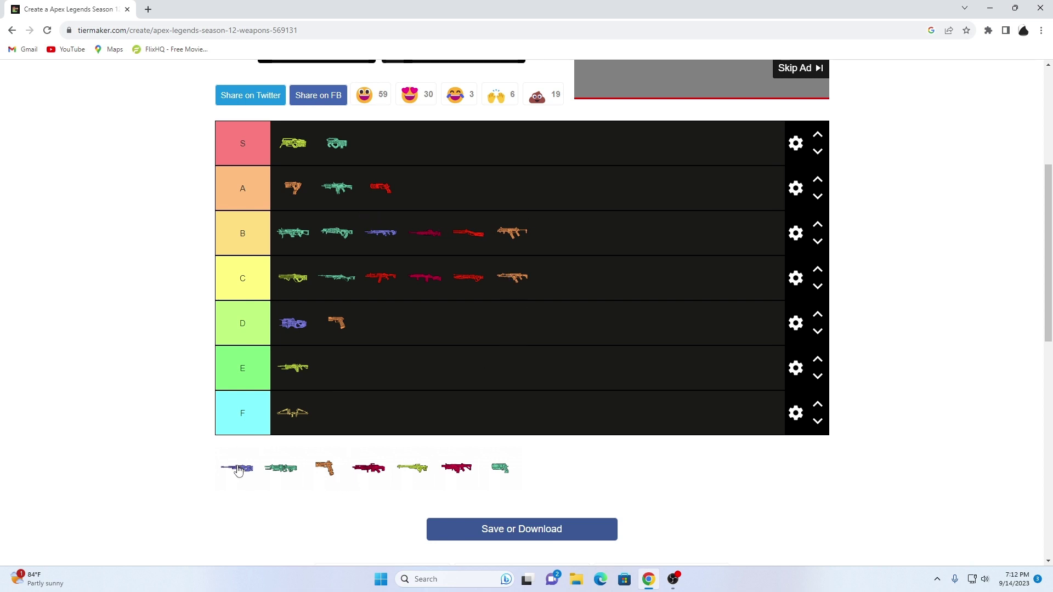
pyautogui.moveTo(237, 470); pyautogui.dragTo(323, 275)
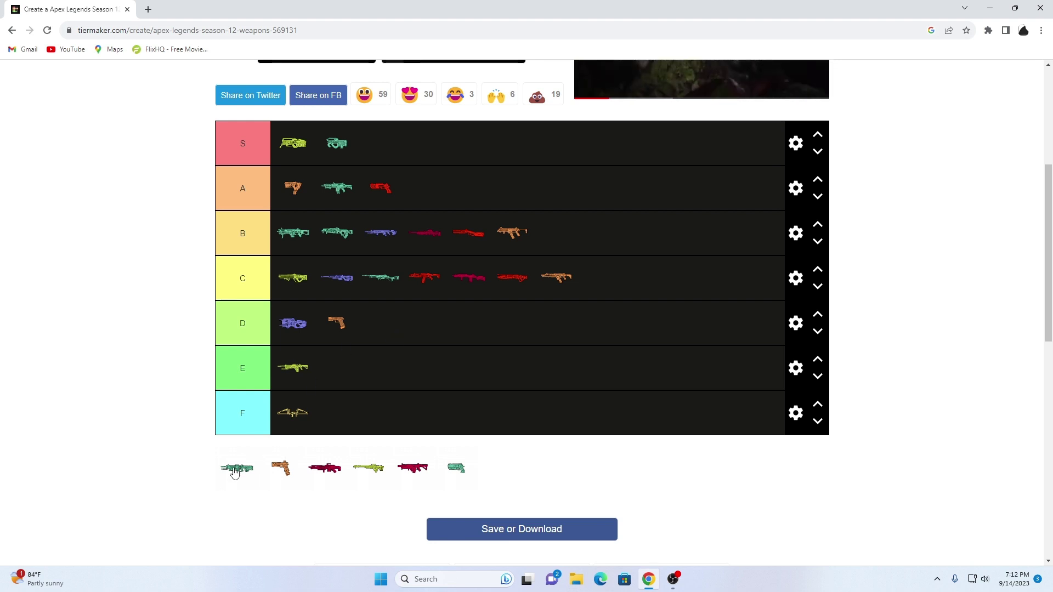
# - Place the teal rifle fifth in tier C and the orange pistol in tier A
pyautogui.moveTo(231, 473); pyautogui.dragTo(546, 287)
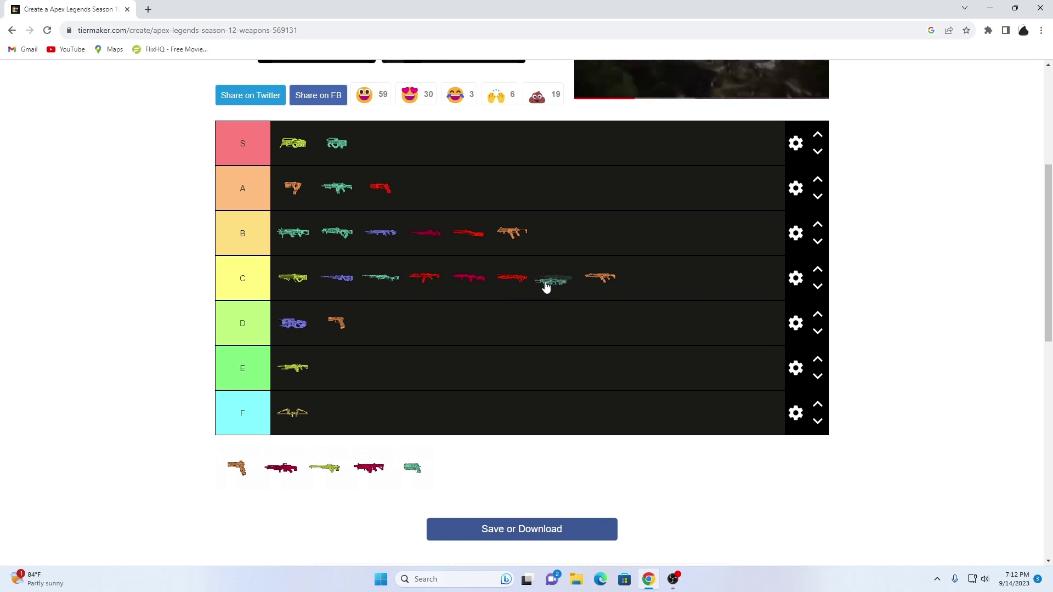
pyautogui.moveTo(546, 286); pyautogui.dragTo(502, 311)
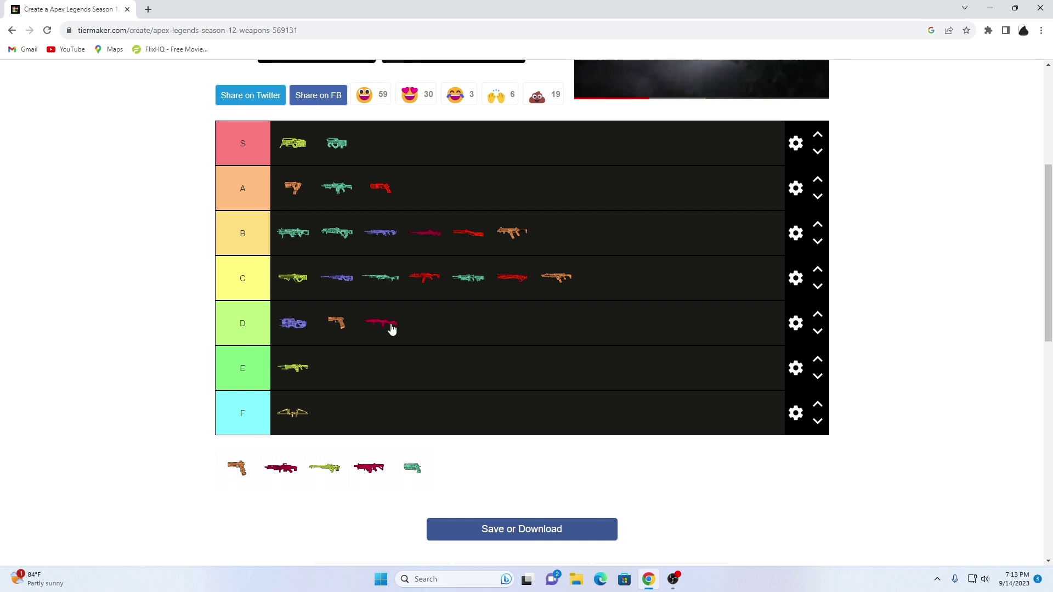
pyautogui.moveTo(232, 479); pyautogui.dragTo(536, 210)
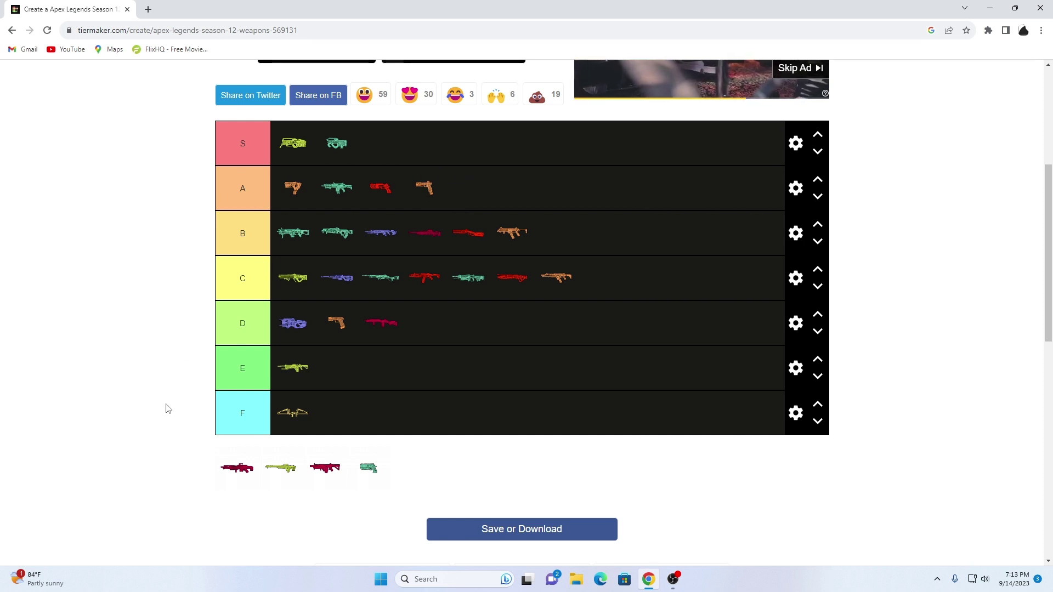
# - Add the maroon gun to tier C and the green rifle to the end of tier A
pyautogui.moveTo(219, 473); pyautogui.dragTo(461, 281)
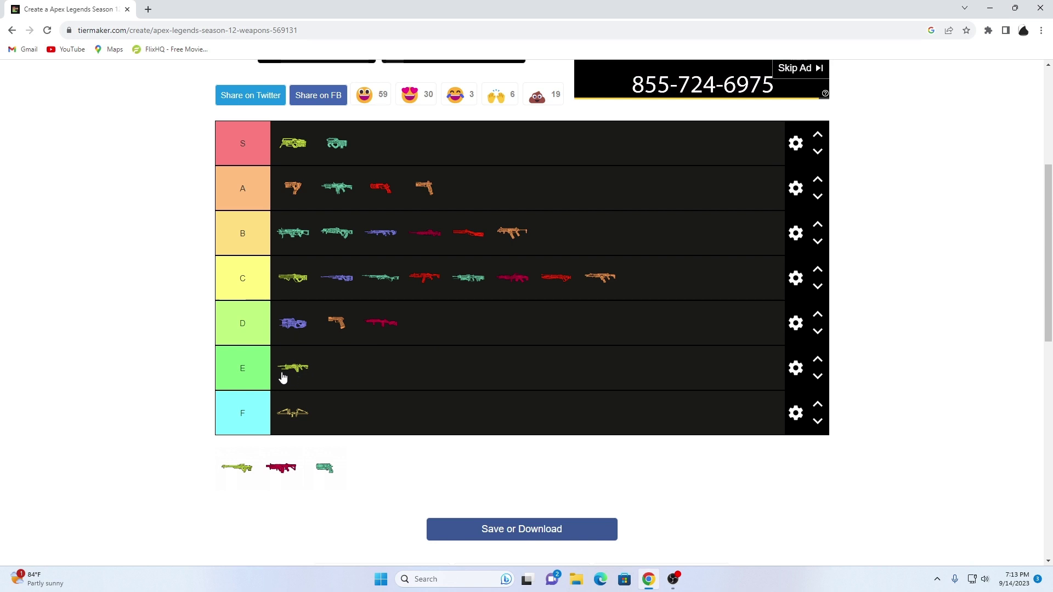
pyautogui.moveTo(235, 474); pyautogui.dragTo(446, 204)
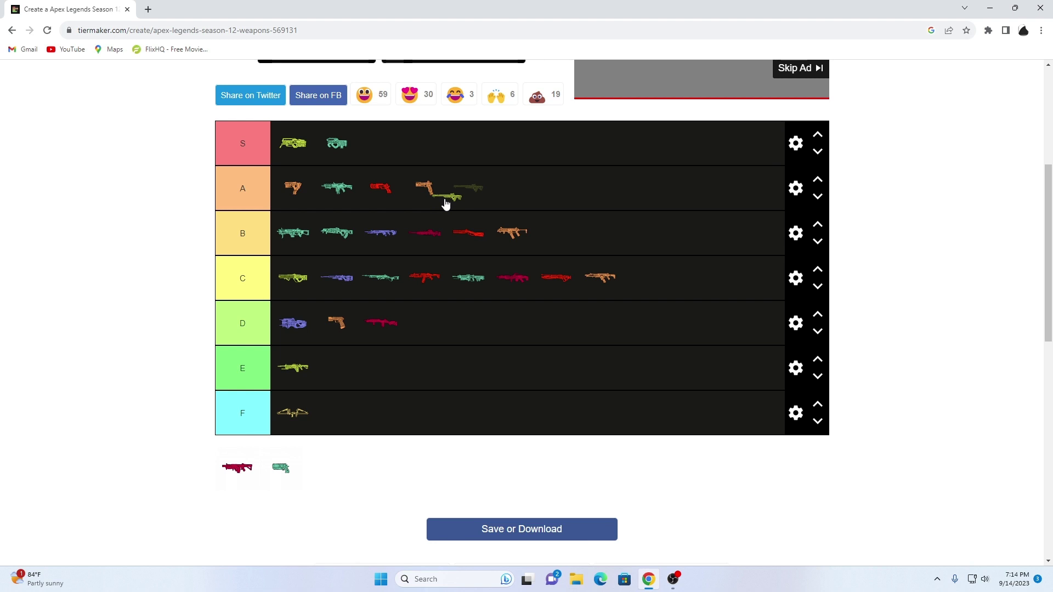
pyautogui.moveTo(445, 204); pyautogui.dragTo(478, 199)
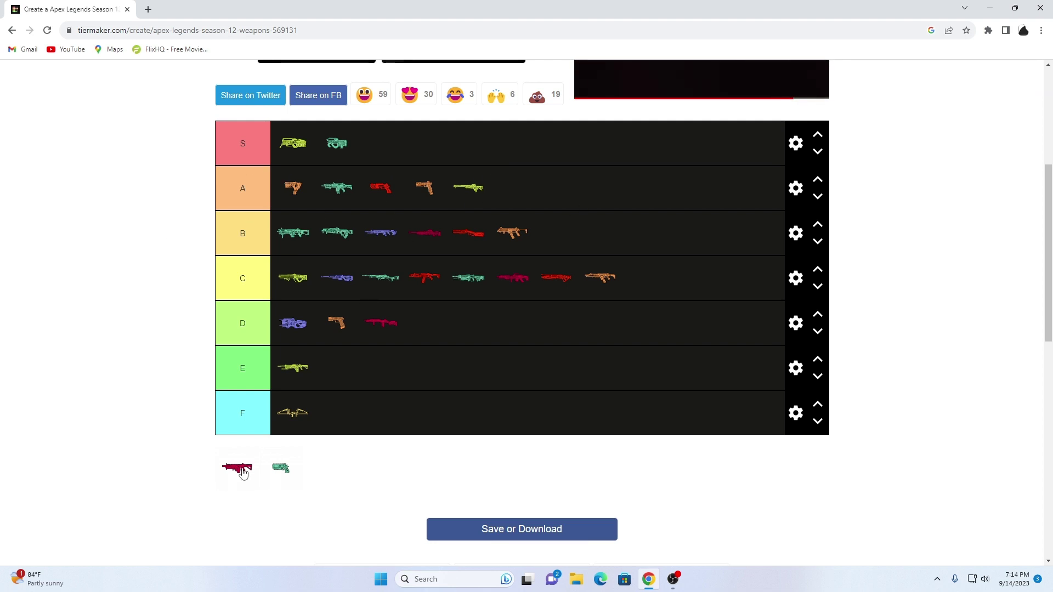
# - Put the maroon gun third in tier A and the last teal gun in tier D
pyautogui.moveTo(243, 472); pyautogui.dragTo(366, 189)
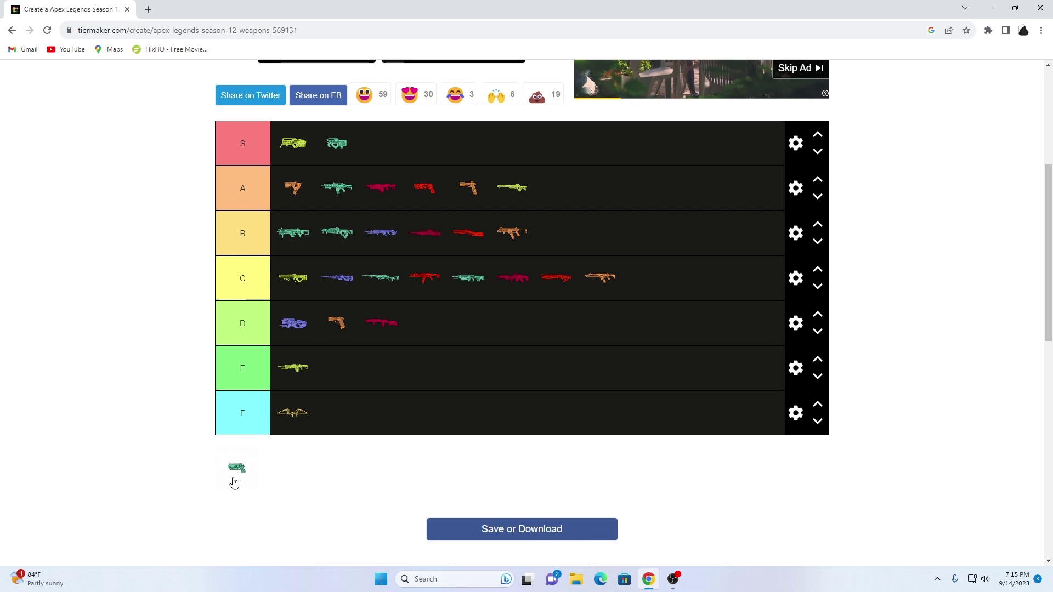
pyautogui.moveTo(234, 482); pyautogui.dragTo(629, 345)
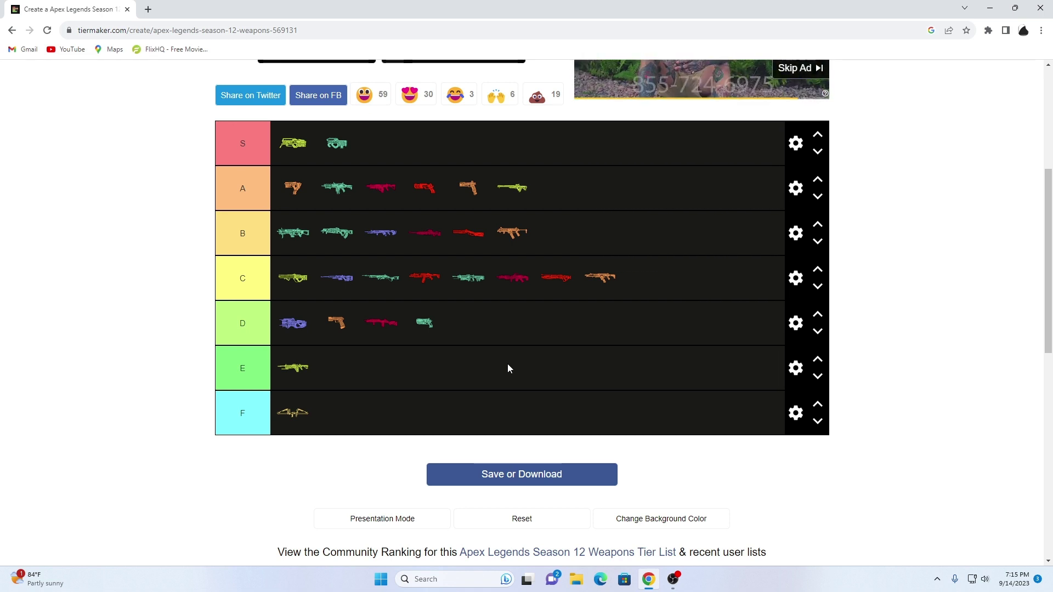
# - Switch to presentation mode and scroll through the finished Season 12 weapons tier list
pyautogui.click(368, 516)
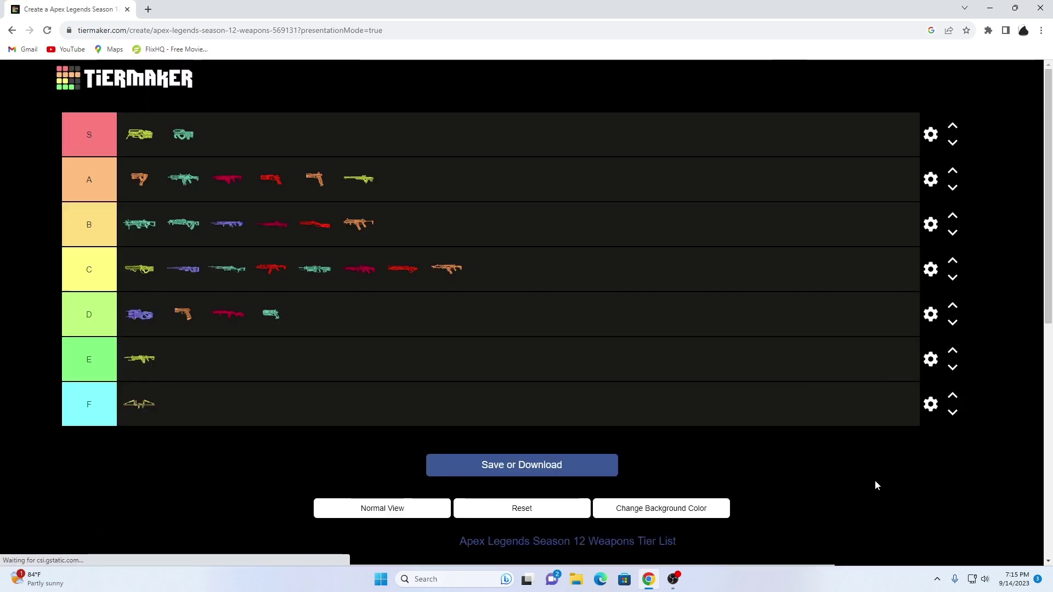
pyautogui.scroll(-2, 686, 470)
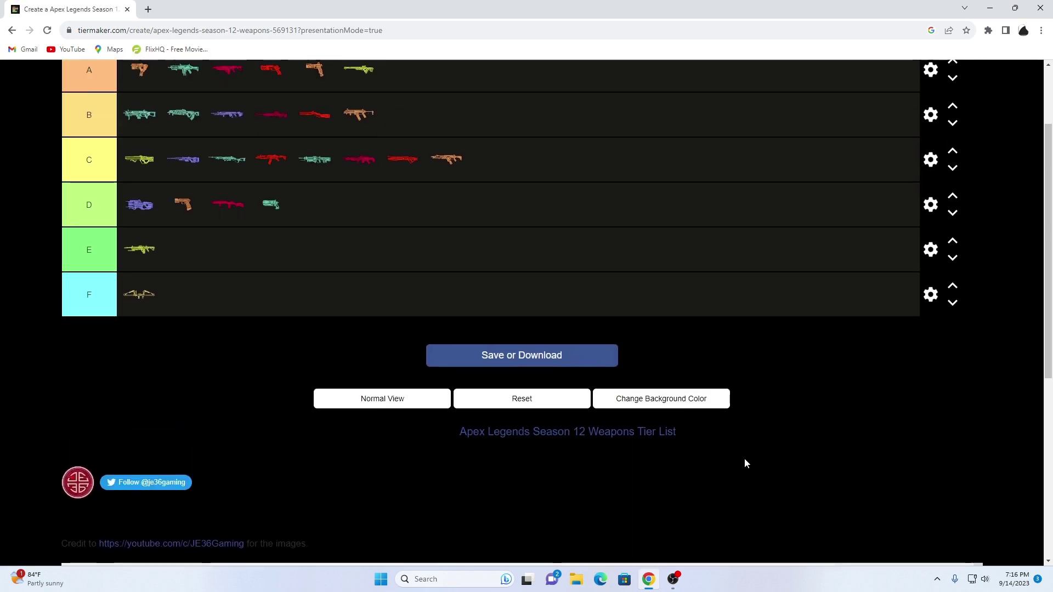
pyautogui.scroll(2, 745, 464)
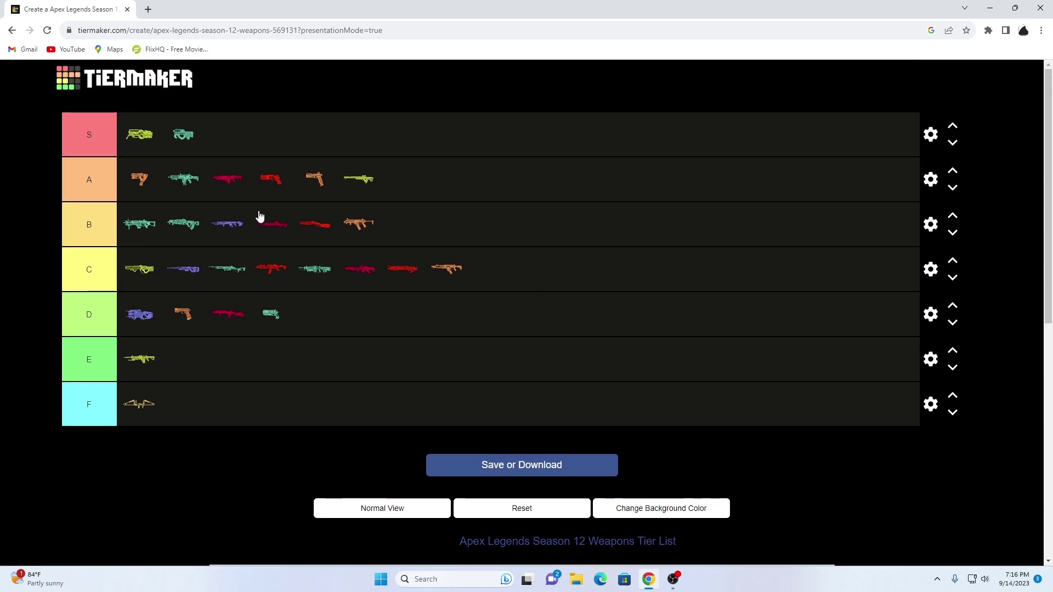